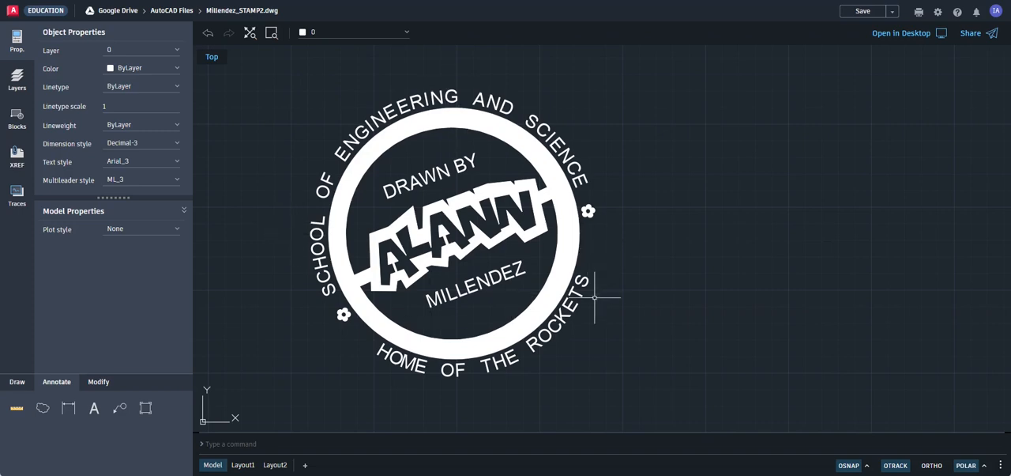
Step: Measure the horizontal distance across the whole circular stamp, from just outside the lettering on one side to the other
{"action": "left_click", "coordinate": [18, 384]}
{"action": "left_click", "coordinate": [51, 384]}
{"action": "left_click", "coordinate": [101, 383]}
{"action": "left_click", "coordinate": [56, 384]}
{"action": "left_click", "coordinate": [18, 411]}
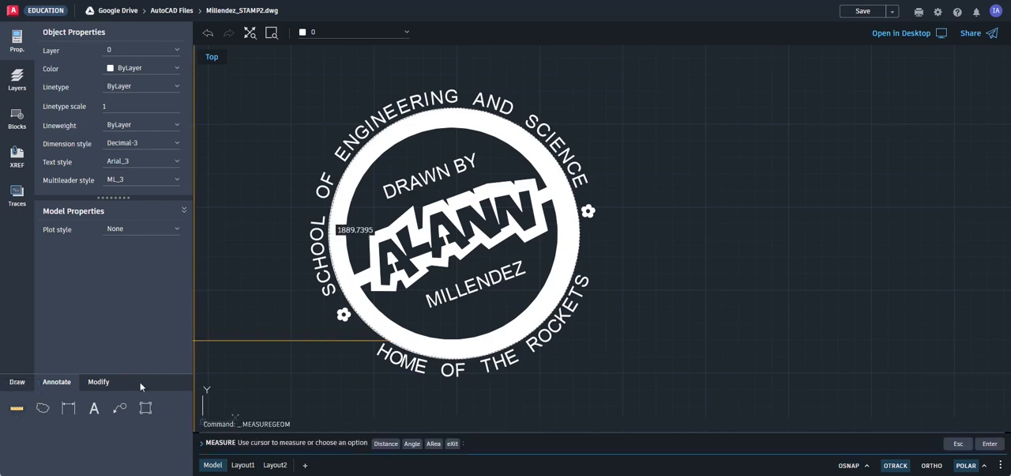
{"action": "left_click", "coordinate": [386, 444]}
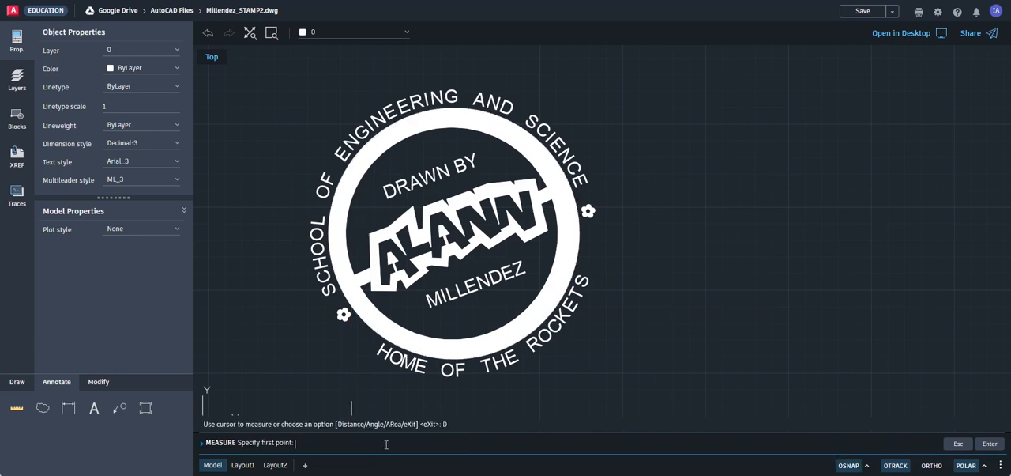
{"action": "left_click", "coordinate": [300, 234]}
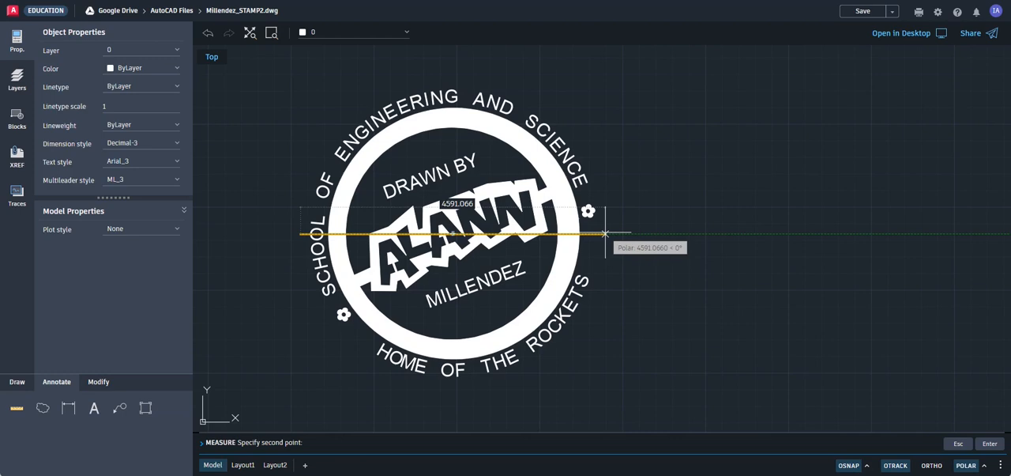
{"action": "left_click", "coordinate": [605, 234]}
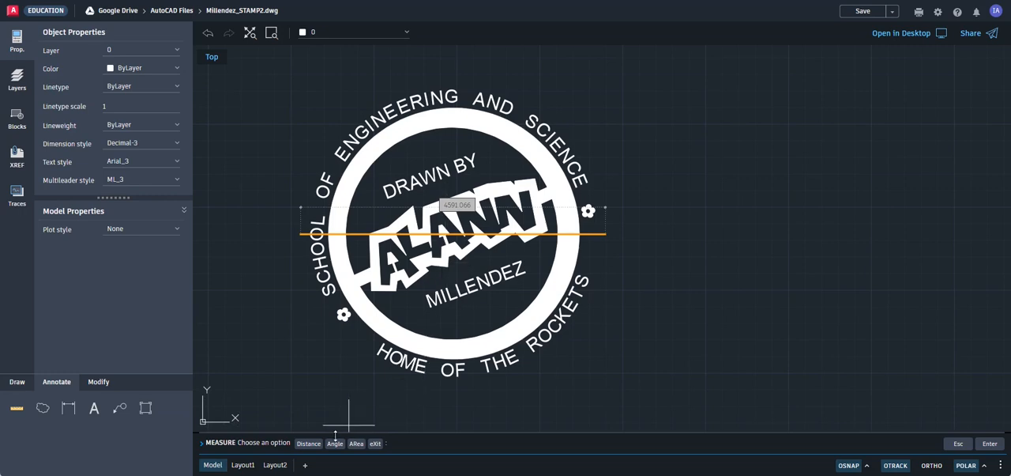
Step: Check the stamp's overall height with a vertical distance measurement from above the upper lettering to below the lower lettering
{"action": "left_click", "coordinate": [310, 444]}
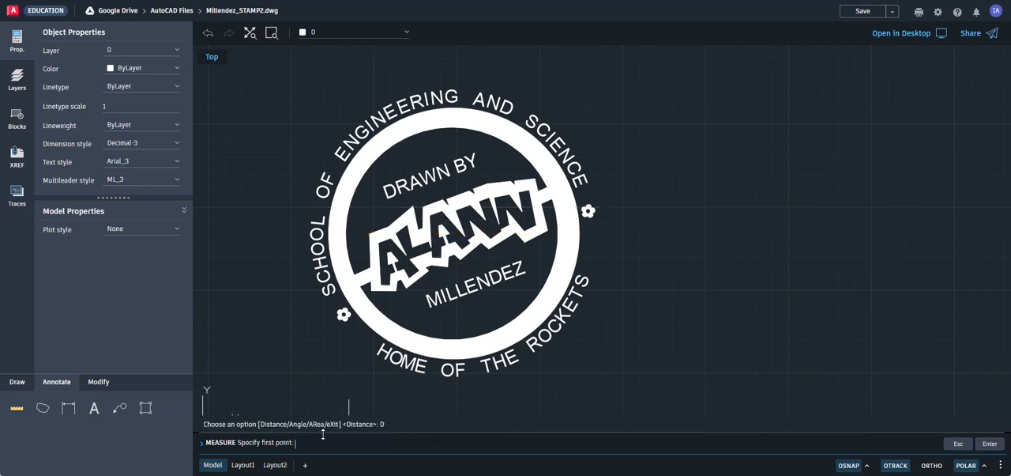
{"action": "left_click", "coordinate": [443, 77]}
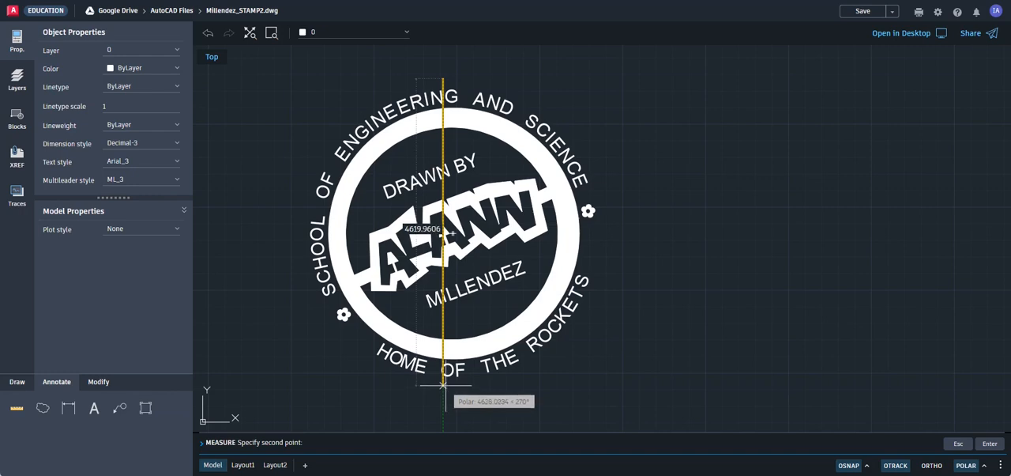
{"action": "key", "text": "Escape"}
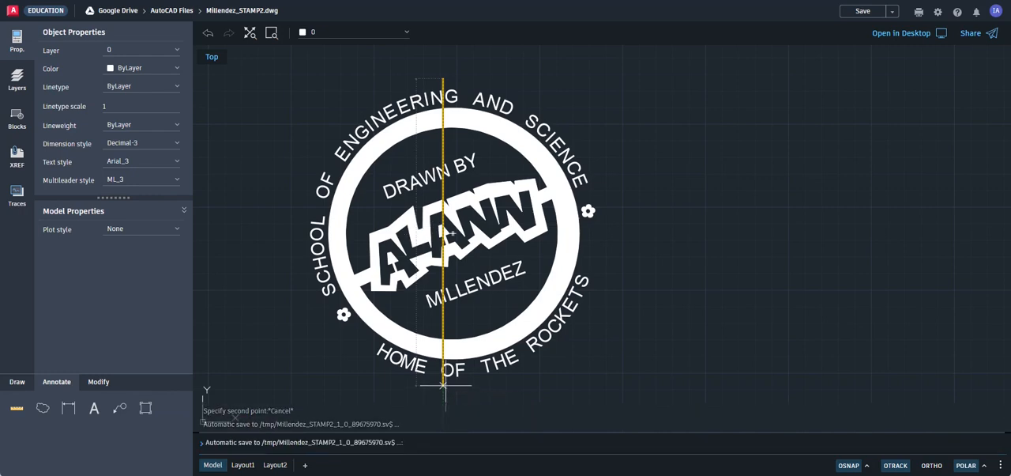
{"action": "key", "text": "Escape"}
{"action": "key", "text": "Escape"}
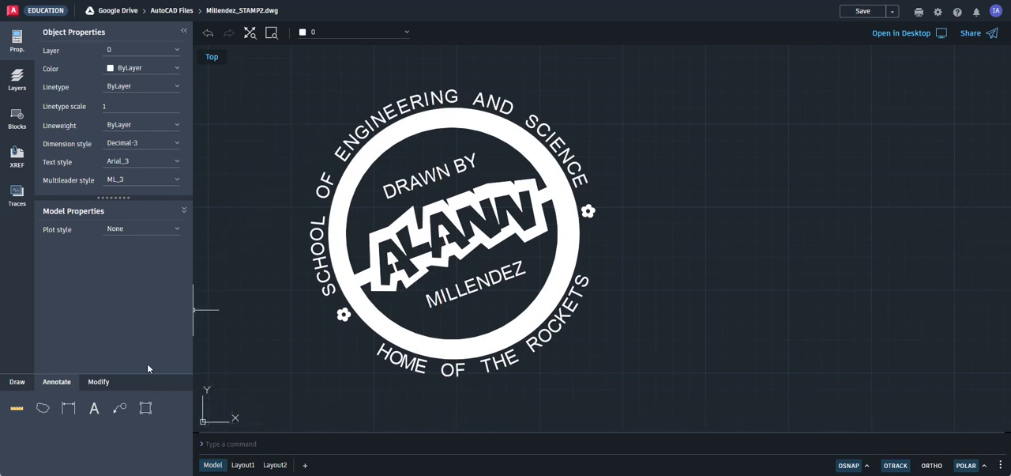
Step: Draw a 4700 by 4700 rectangle in the empty space beside the stamp
{"action": "left_click", "coordinate": [19, 384]}
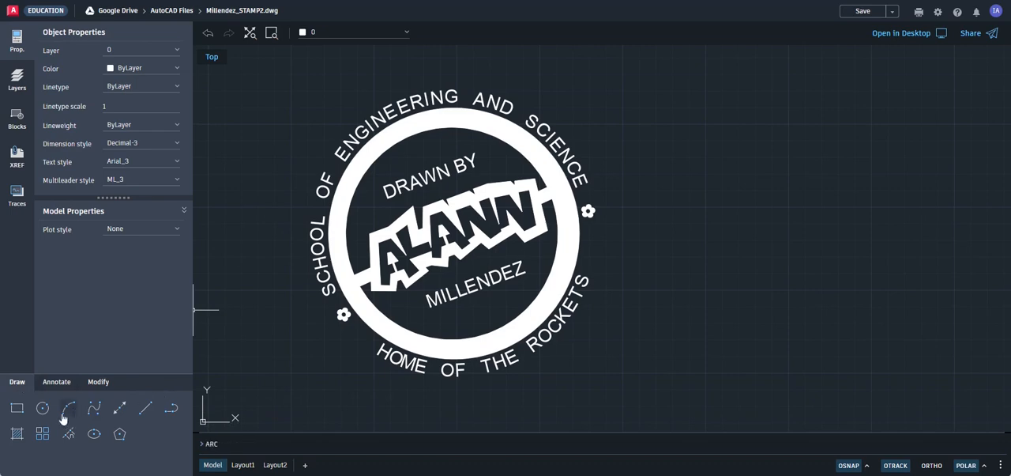
{"action": "left_click", "coordinate": [17, 408]}
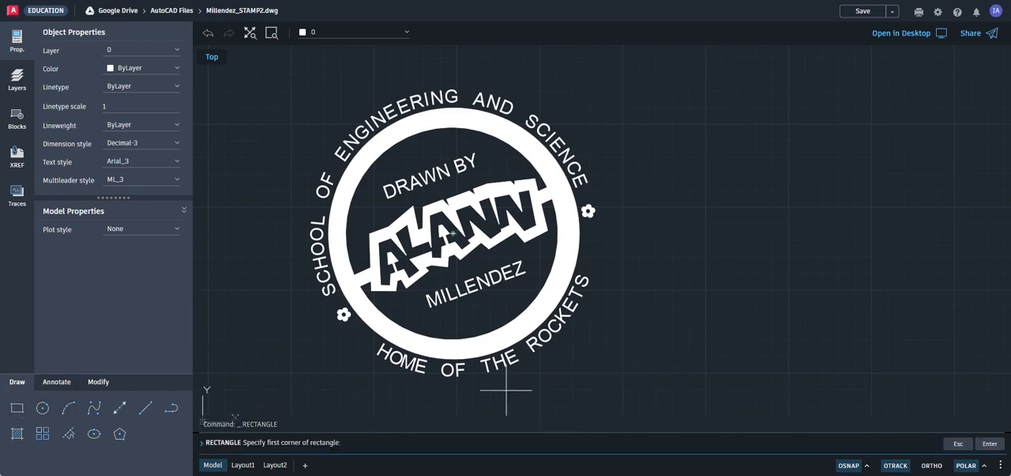
{"action": "left_click", "coordinate": [636, 373]}
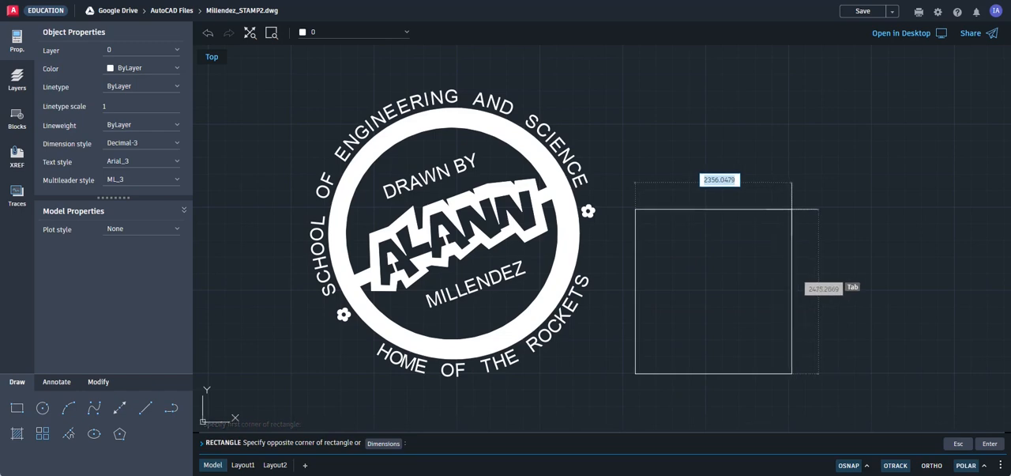
{"action": "type", "text": "470"}
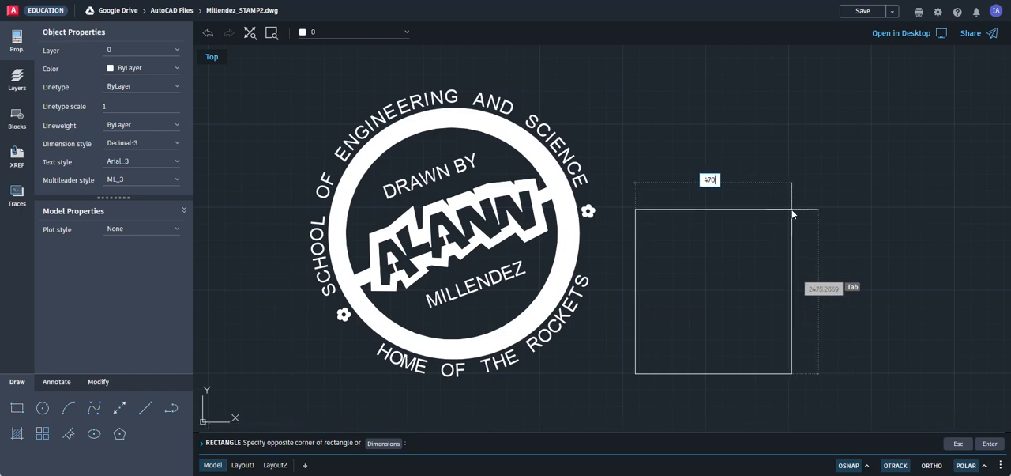
{"action": "key", "text": "Tab"}
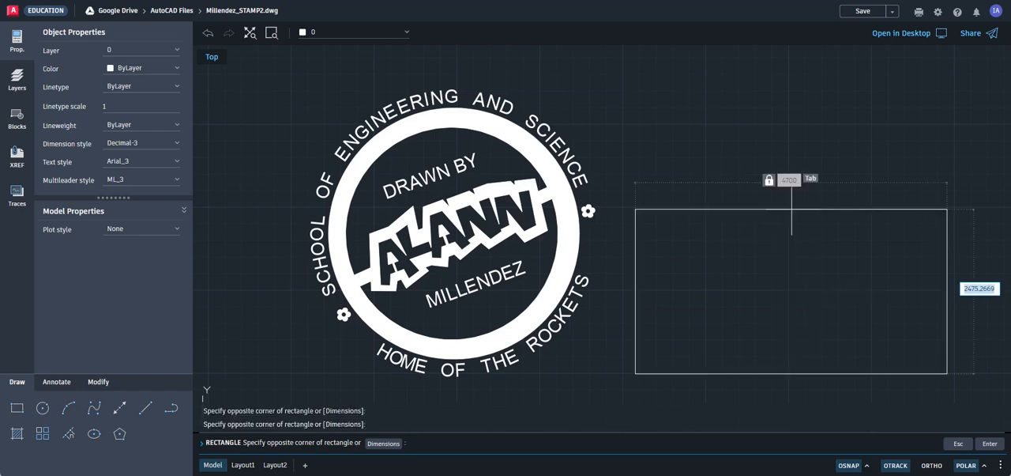
{"action": "type", "text": "4700"}
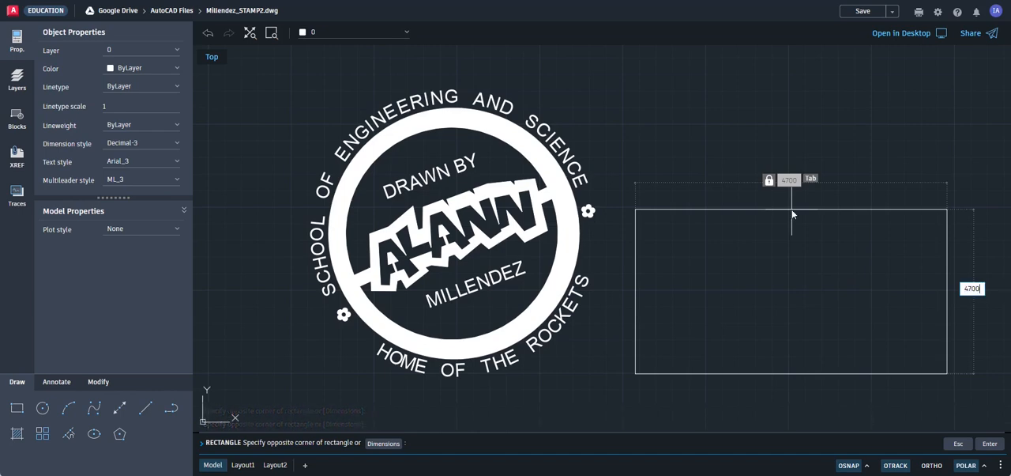
{"action": "key", "text": "Return"}
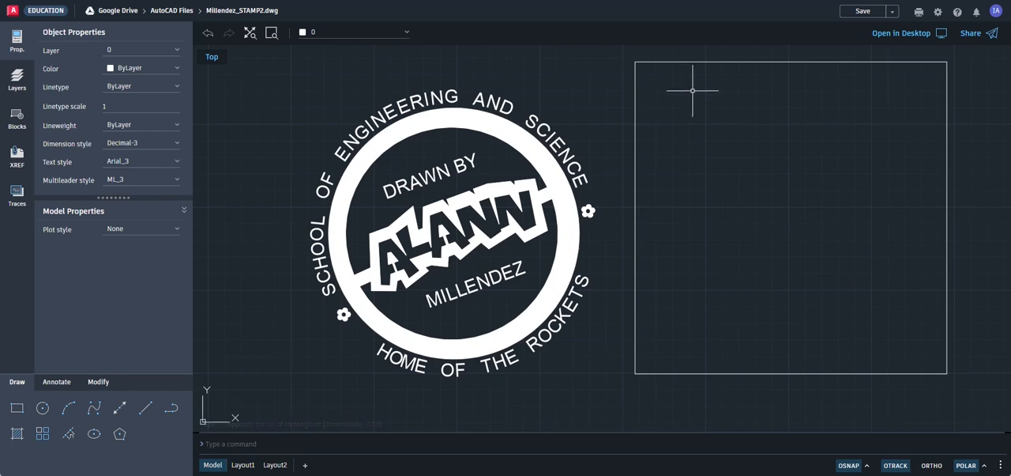
Step: Move the square over the stamp so that it frames all of the circular lettering evenly
{"action": "left_click", "coordinate": [95, 383]}
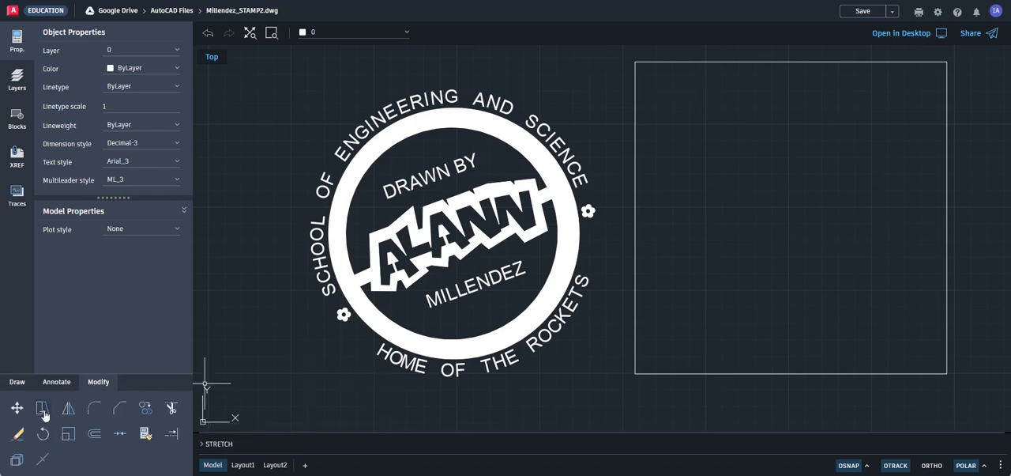
{"action": "left_click", "coordinate": [16, 407]}
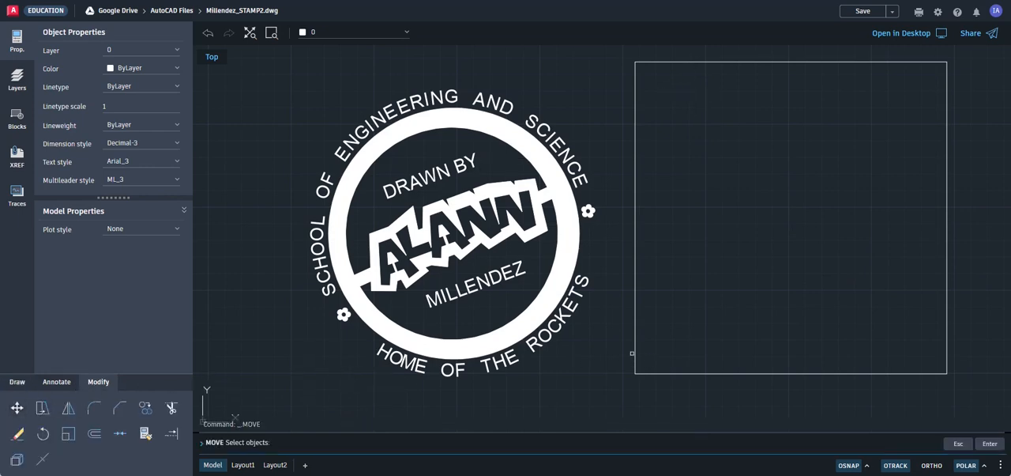
{"action": "left_click", "coordinate": [636, 355]}
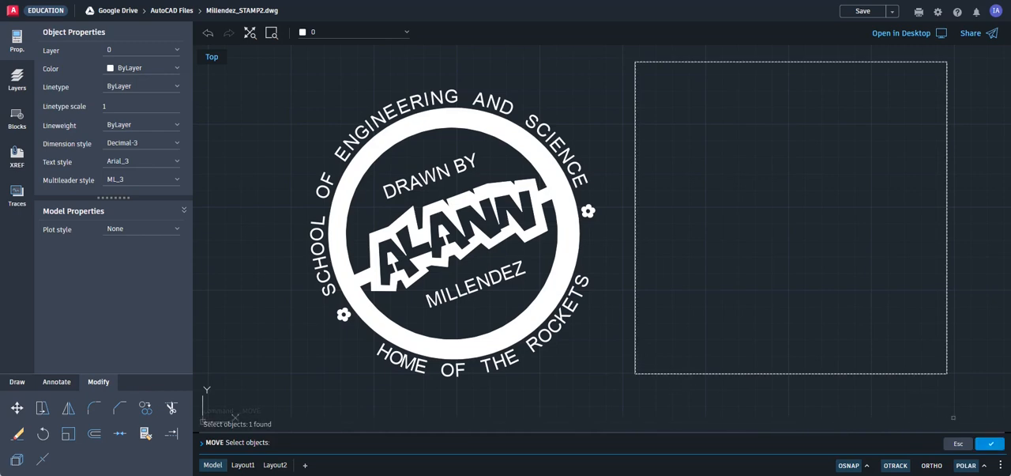
{"action": "left_click", "coordinate": [990, 443]}
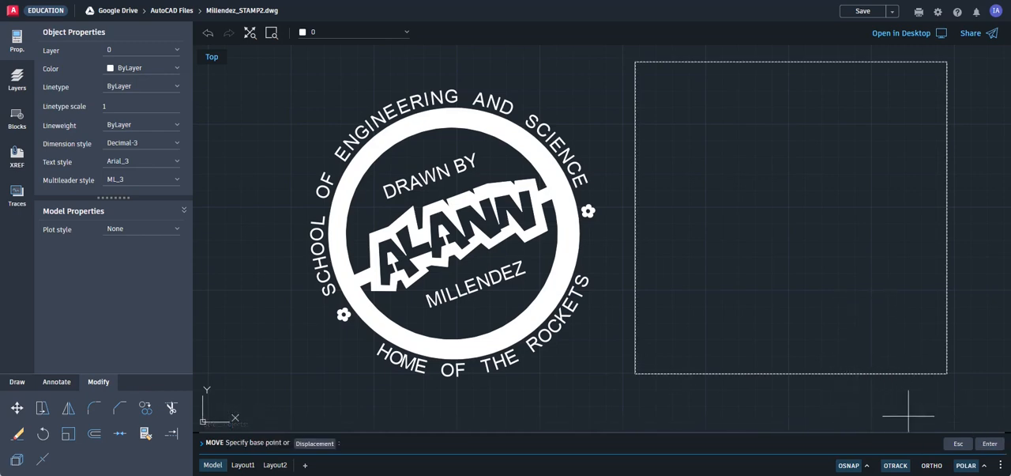
{"action": "left_click", "coordinate": [948, 379]}
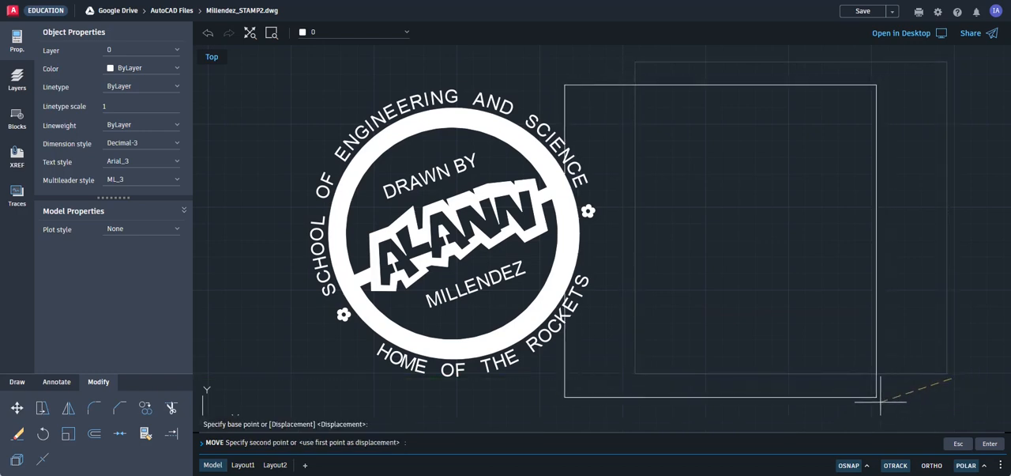
{"action": "left_click", "coordinate": [614, 391]}
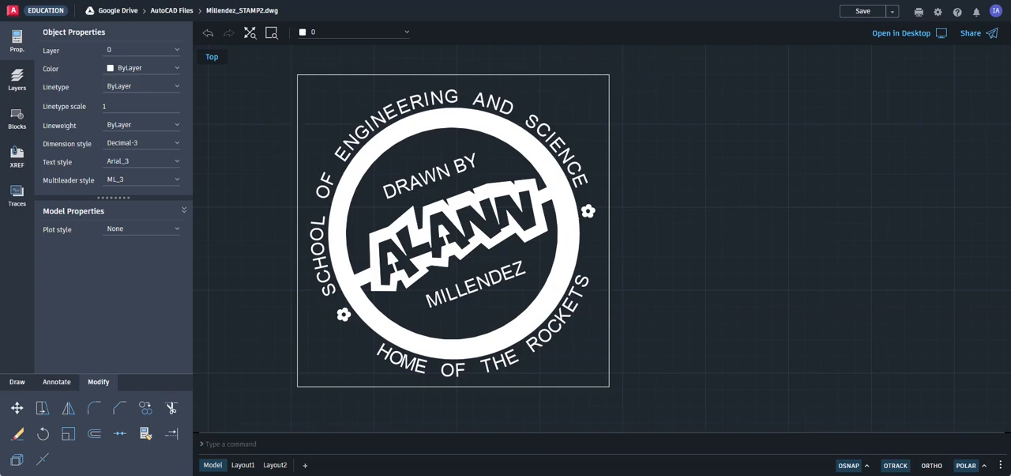
{"action": "scroll", "coordinate": [288, 233], "scroll_direction": "up", "scroll_amount": 3}
{"action": "scroll", "coordinate": [293, 296], "scroll_direction": "down", "scroll_amount": 2}
{"action": "scroll", "coordinate": [305, 289], "scroll_direction": "up", "scroll_amount": 4}
{"action": "scroll", "coordinate": [300, 294], "scroll_direction": "down", "scroll_amount": 7}
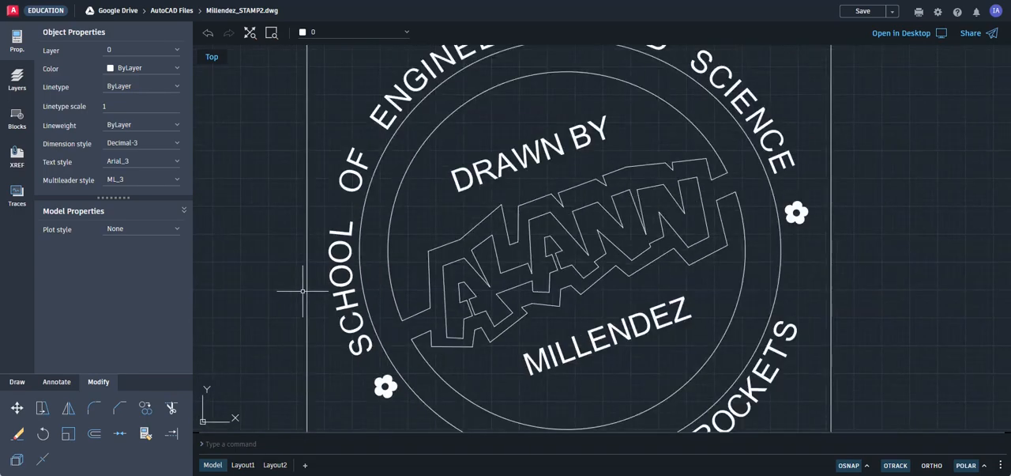
{"action": "scroll", "coordinate": [303, 291], "scroll_direction": "up", "scroll_amount": 2}
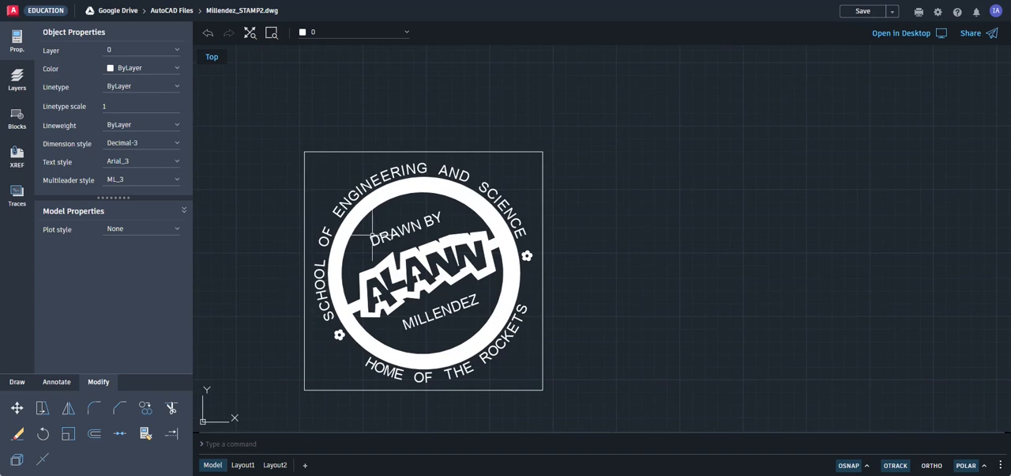
{"action": "scroll", "coordinate": [387, 210], "scroll_direction": "down", "scroll_amount": 1}
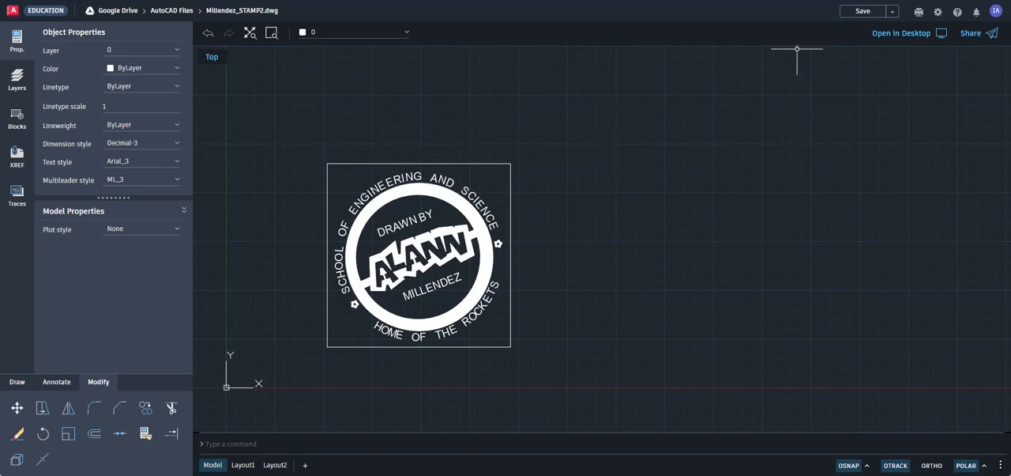
Step: Switch to a new Google page and search for "2 inch in mm"
{"action": "key", "text": "ctrl+t"}
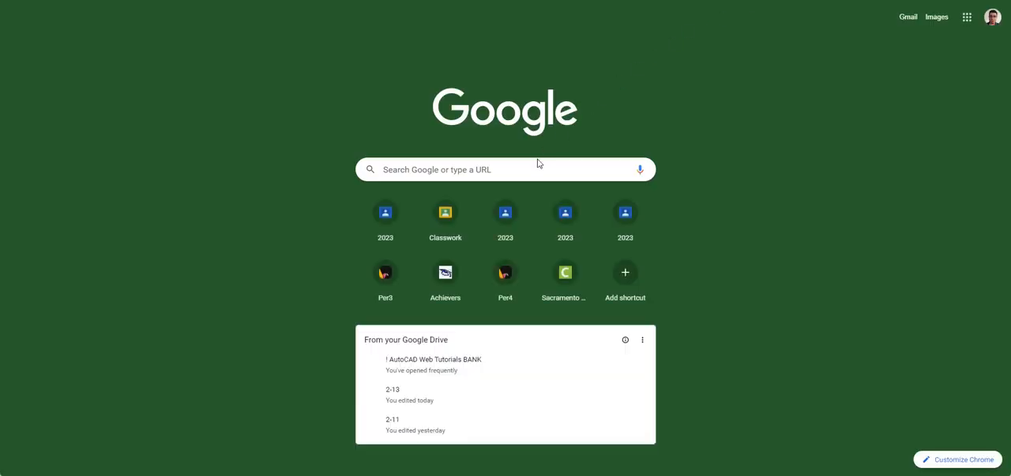
{"action": "left_click", "coordinate": [542, 164]}
{"action": "type", "text": "2 i"}
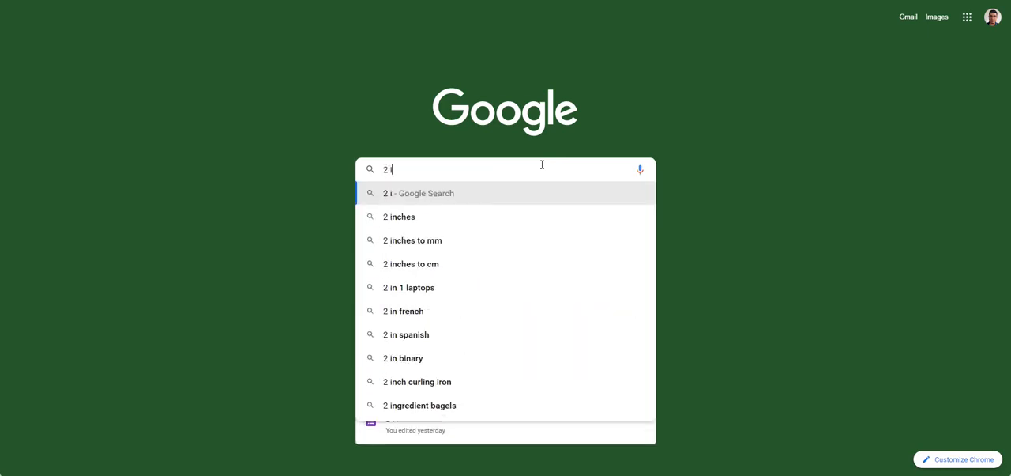
{"action": "type", "text": "nch in"}
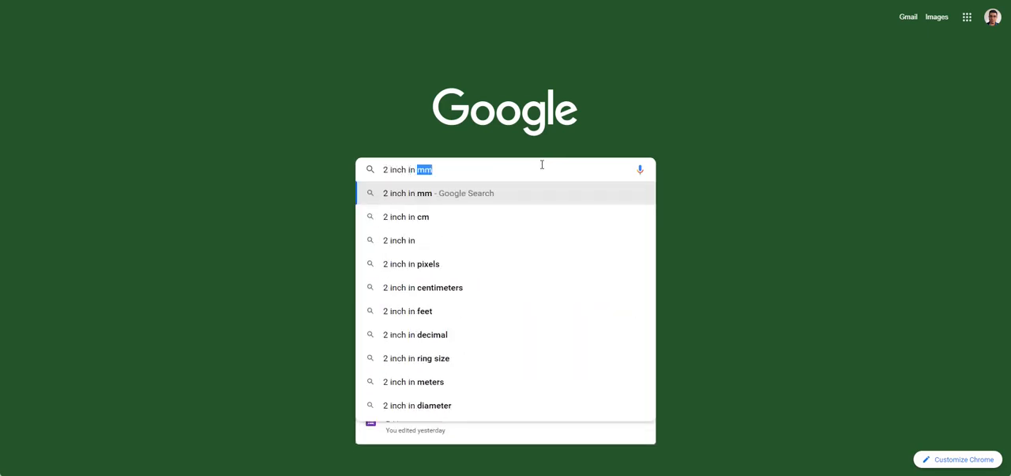
{"action": "key", "text": "Return"}
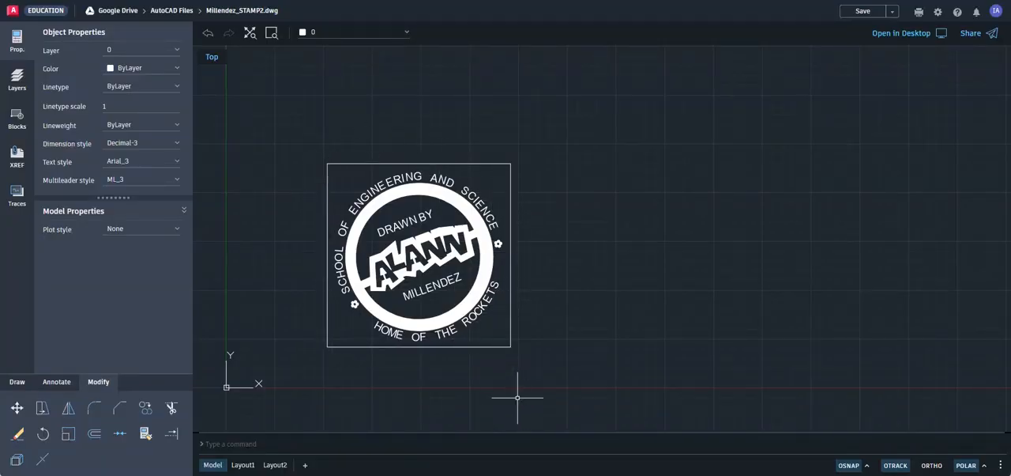
Step: Start the Scale command on the whole stamp together with its square frame
{"action": "left_click", "coordinate": [68, 433]}
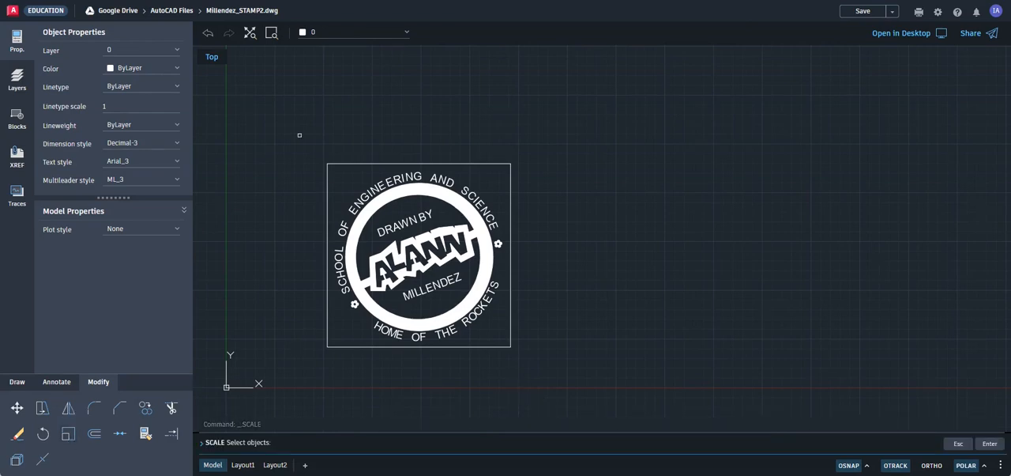
{"action": "left_click_drag", "start_coordinate": [300, 135], "coordinate": [575, 397]}
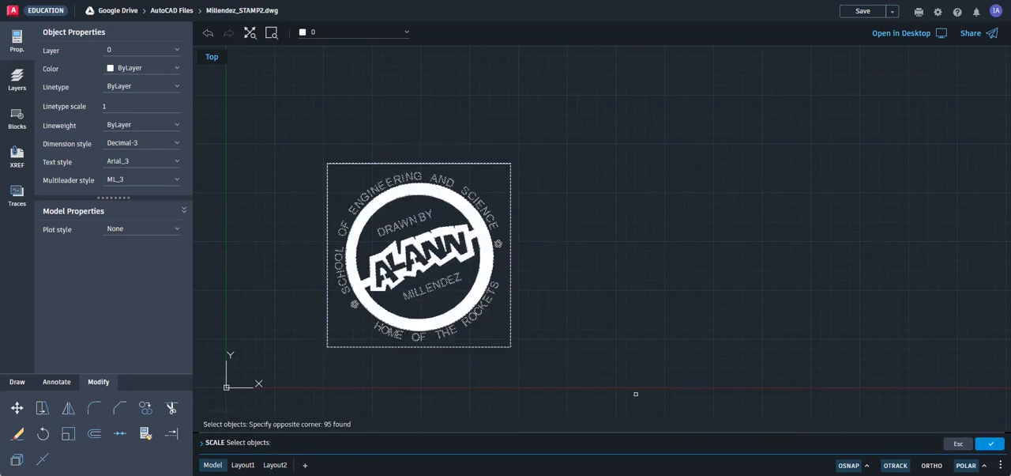
{"action": "left_click", "coordinate": [997, 447]}
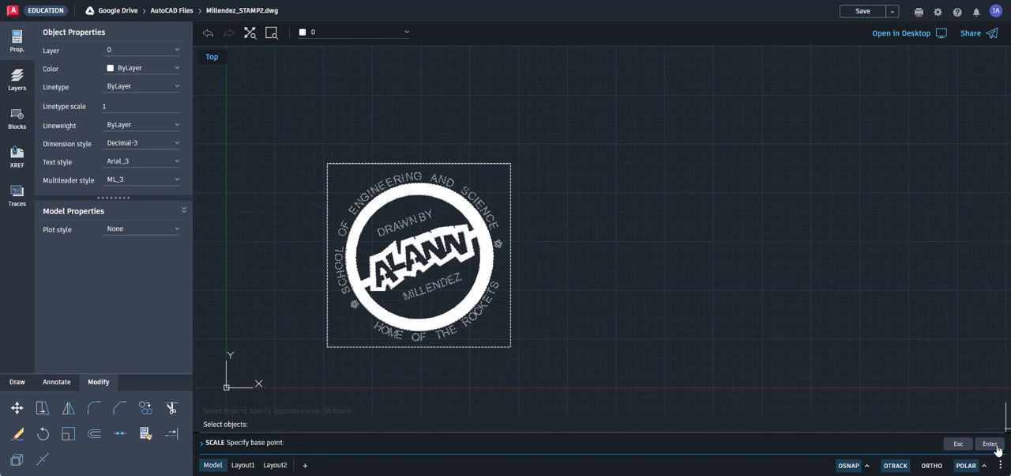
{"action": "left_click", "coordinate": [868, 465]}
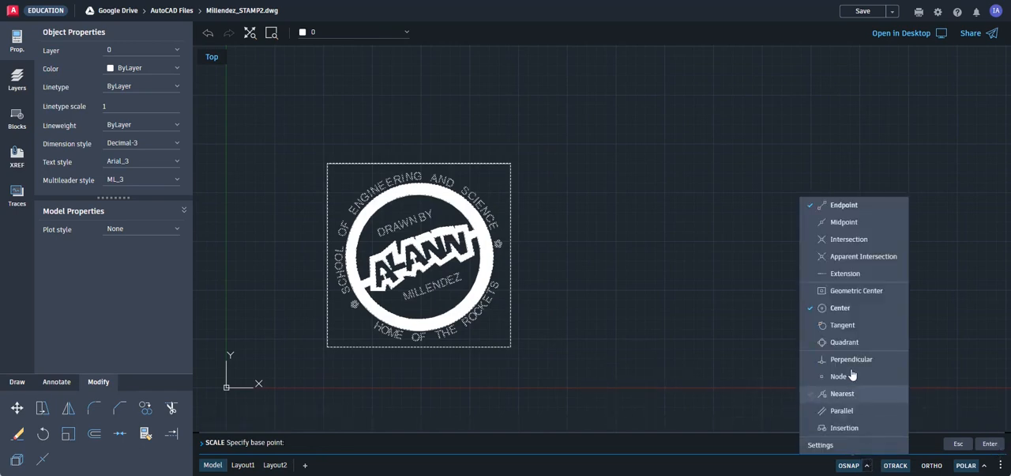
{"action": "left_click", "coordinate": [810, 209]}
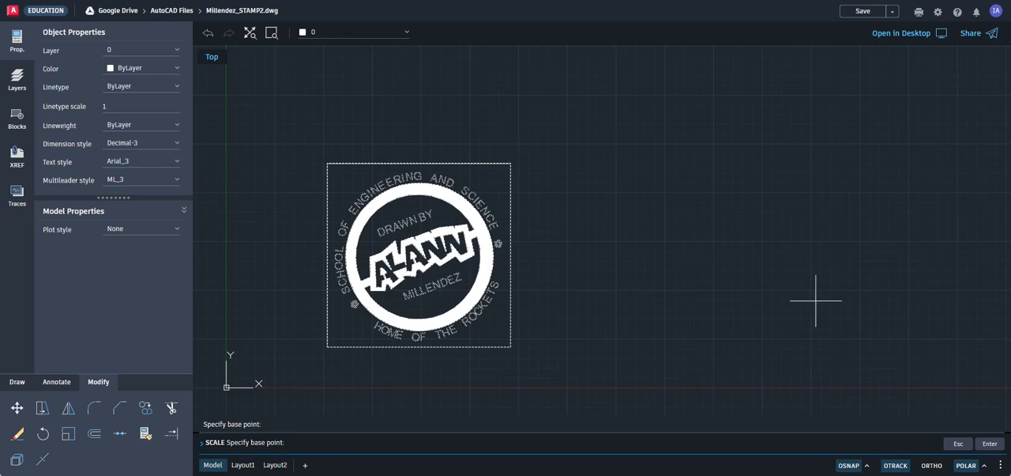
{"action": "left_click", "coordinate": [867, 465]}
{"action": "left_click", "coordinate": [817, 205]}
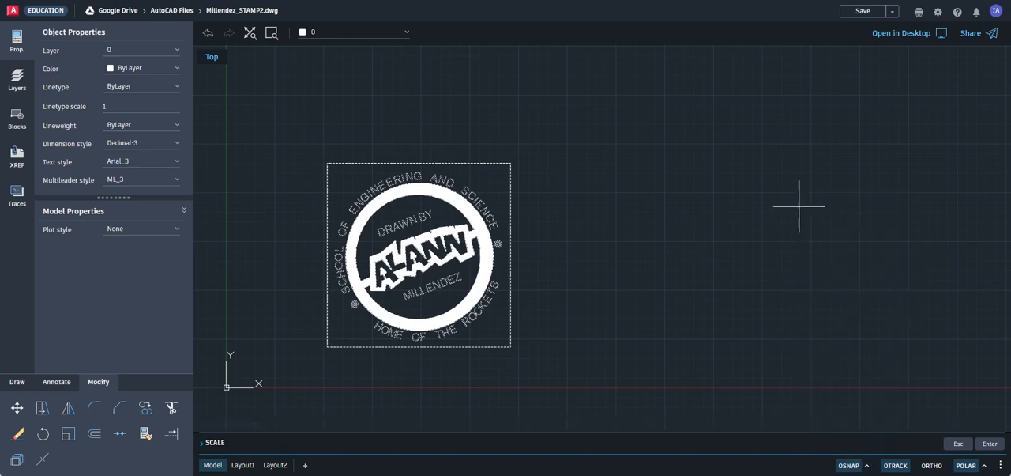
Step: Scale by reference from the square's lower-left corner, taking its bottom edge as the reference length and 50.8 as the new length
{"action": "left_click", "coordinate": [327, 346]}
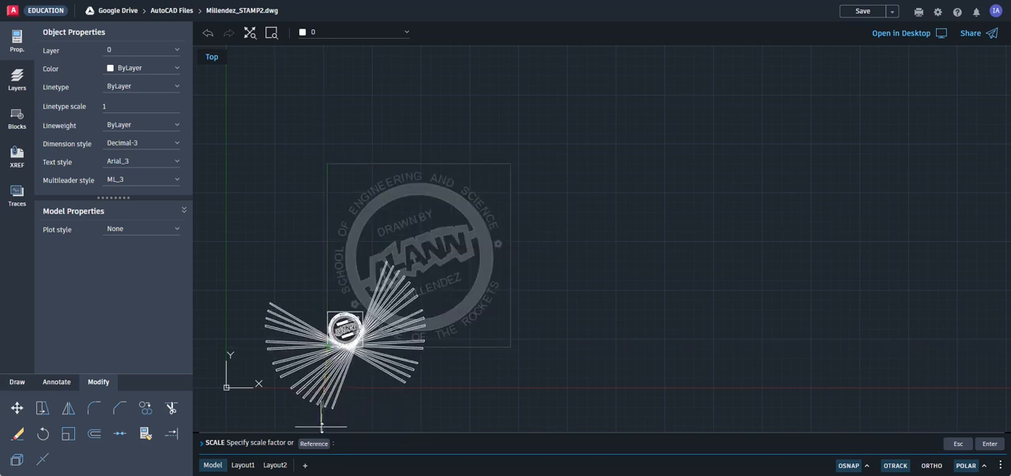
{"action": "left_click", "coordinate": [313, 443]}
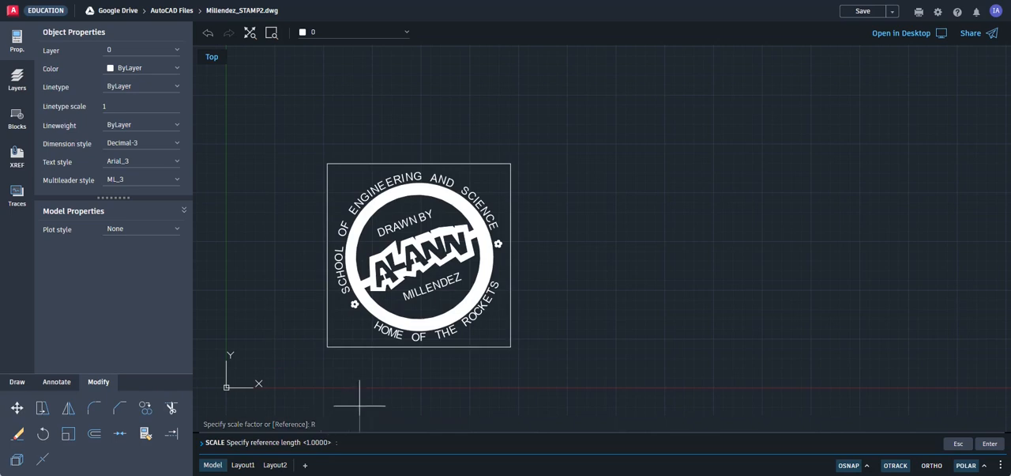
{"action": "left_click", "coordinate": [328, 346]}
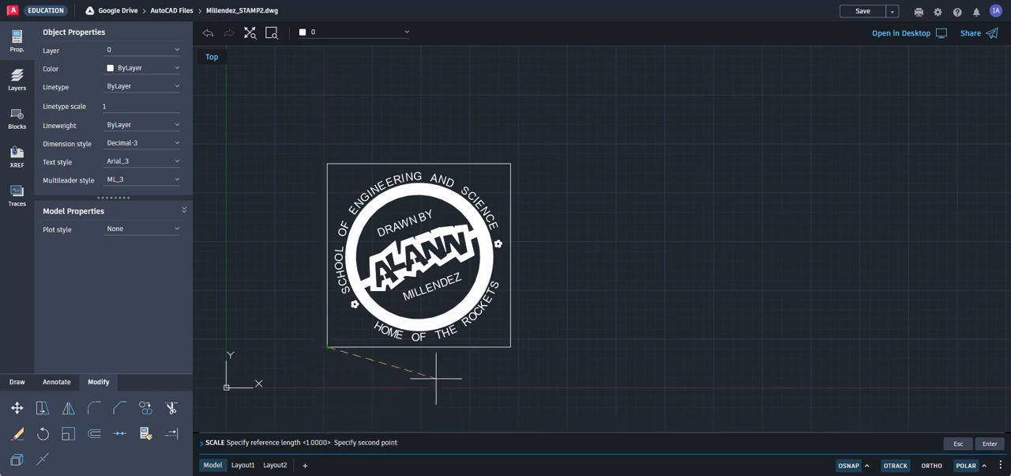
{"action": "left_click", "coordinate": [511, 346]}
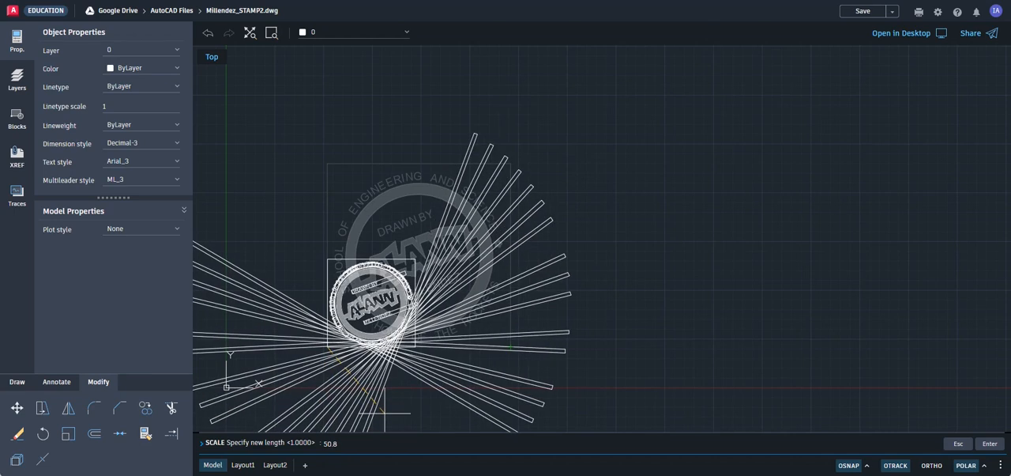
{"action": "key", "text": "Return"}
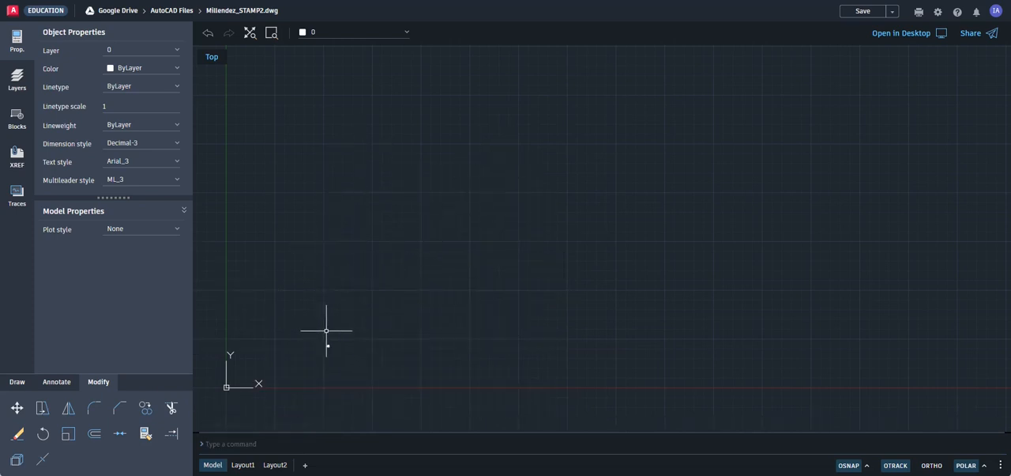
Step: Fit the scaled drawing in view and delete the overfilled ANGLE hatch covering the inside of the stamp
{"action": "left_click", "coordinate": [250, 35]}
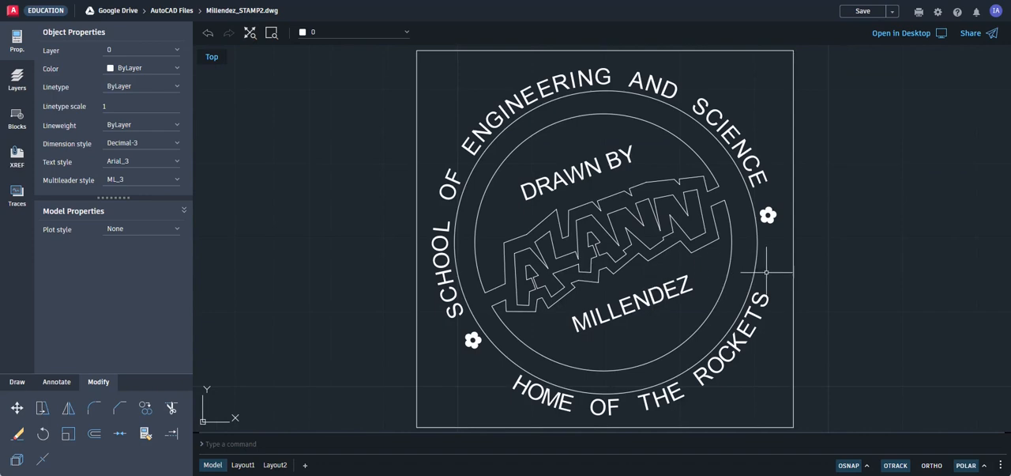
{"action": "scroll", "coordinate": [848, 264], "scroll_direction": "down", "scroll_amount": 2}
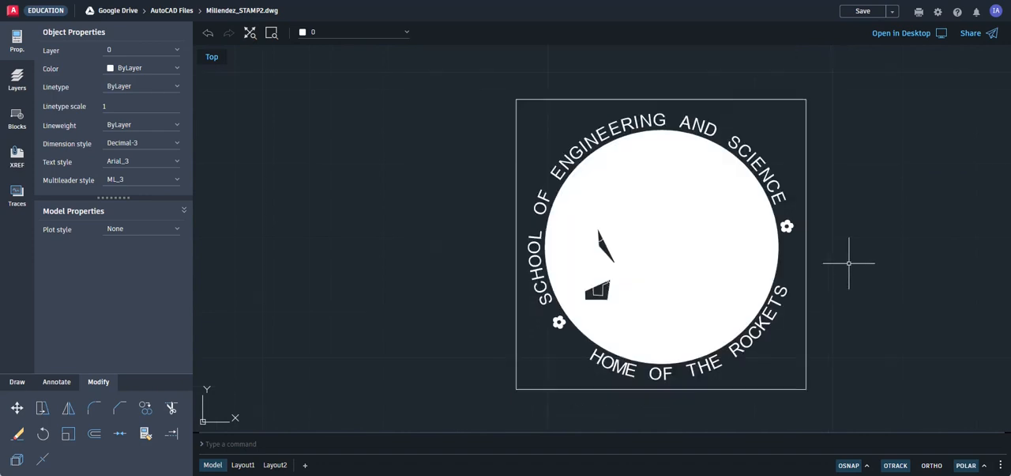
{"action": "scroll", "coordinate": [764, 263], "scroll_direction": "down", "scroll_amount": 2}
{"action": "scroll", "coordinate": [764, 264], "scroll_direction": "up", "scroll_amount": 2}
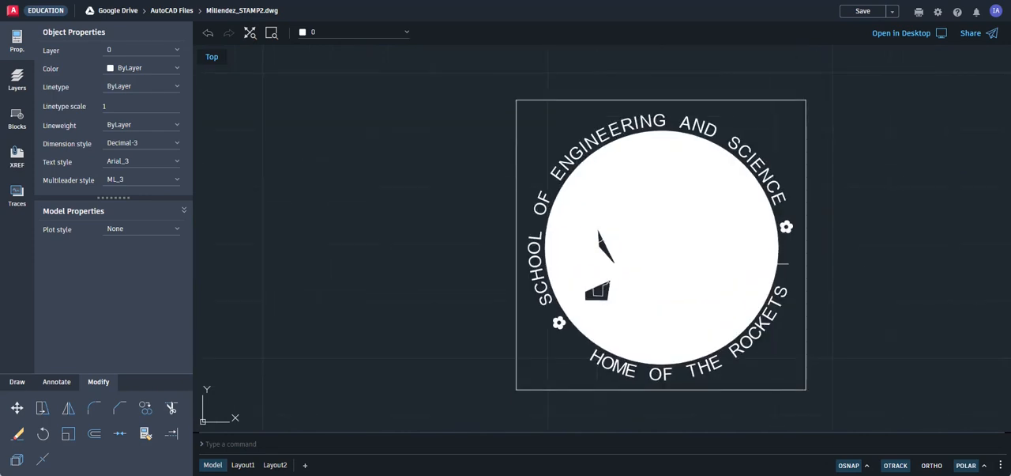
{"action": "scroll", "coordinate": [624, 264], "scroll_direction": "up", "scroll_amount": 2}
{"action": "scroll", "coordinate": [624, 265], "scroll_direction": "down", "scroll_amount": 4}
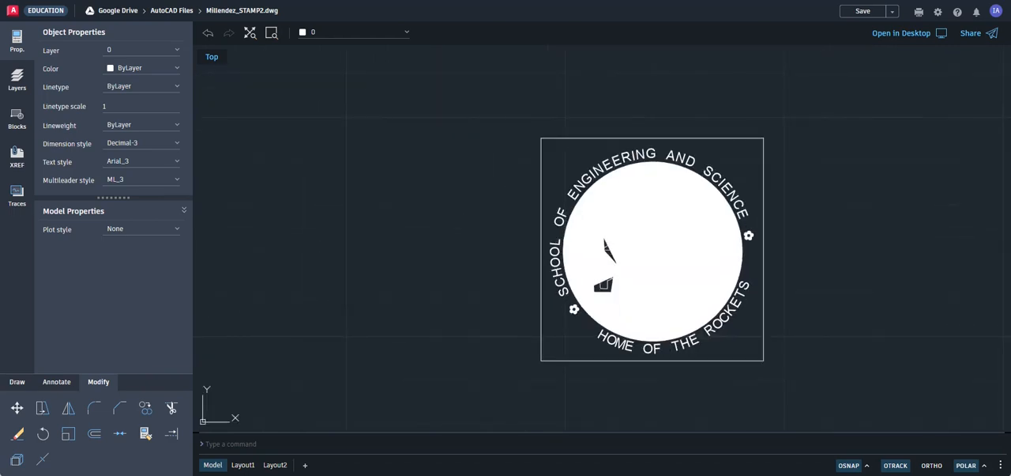
{"action": "left_click", "coordinate": [652, 261]}
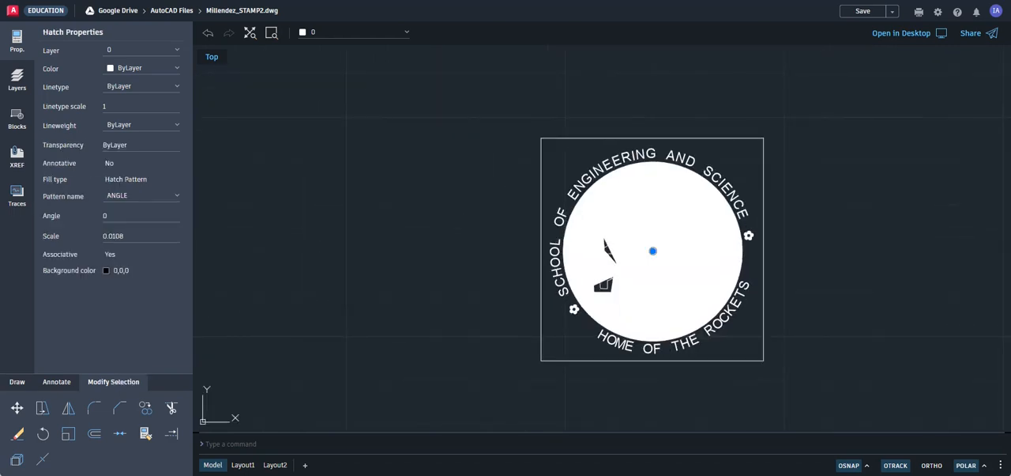
{"action": "key", "text": "Delete"}
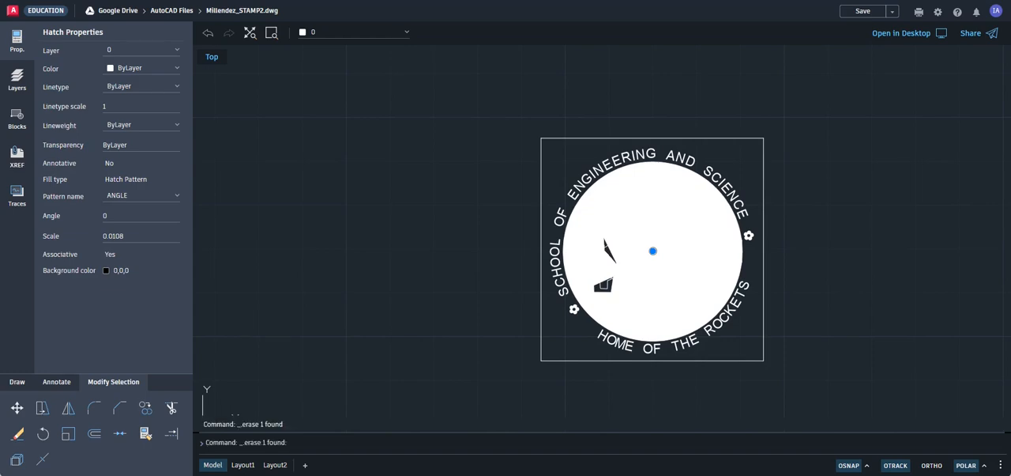
Step: Hatch the ring between the two circles together with the connected outline around the central block lettering
{"action": "middle_click_drag", "start_coordinate": [591, 256], "coordinate": [491, 259]}
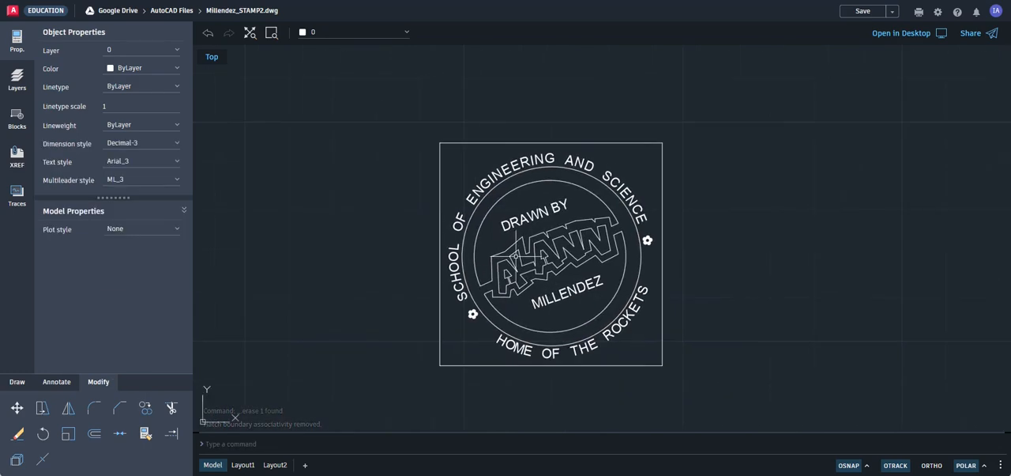
{"action": "scroll", "coordinate": [550, 255], "scroll_direction": "up", "scroll_amount": 2}
{"action": "scroll", "coordinate": [550, 256], "scroll_direction": "down", "scroll_amount": 1}
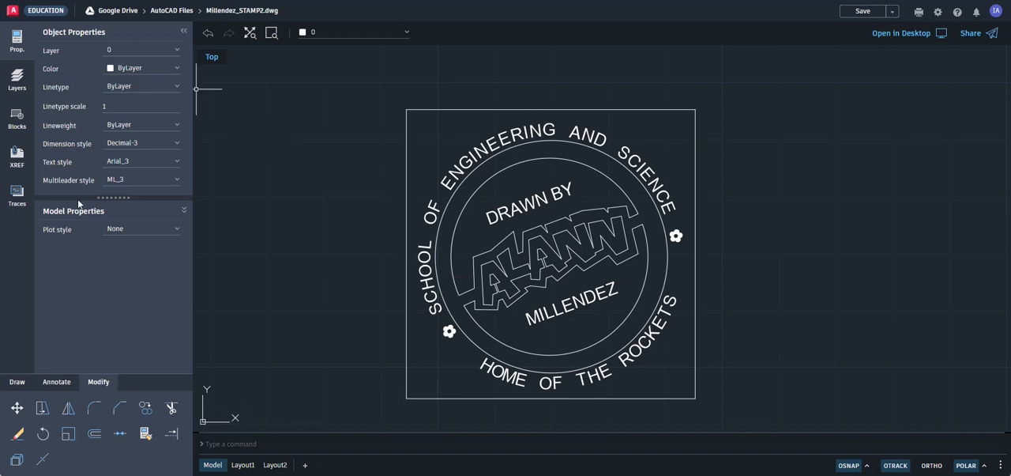
{"action": "left_click", "coordinate": [17, 382]}
{"action": "left_click", "coordinate": [17, 433]}
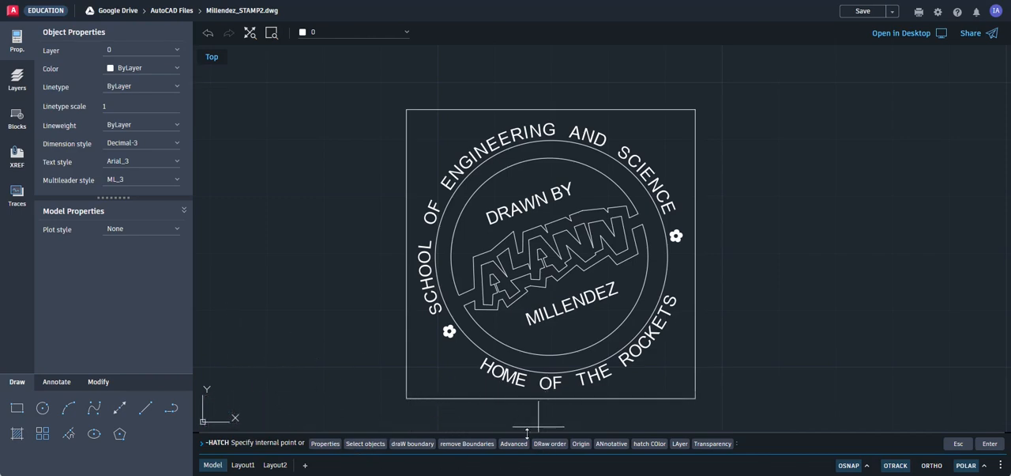
{"action": "left_click", "coordinate": [490, 345]}
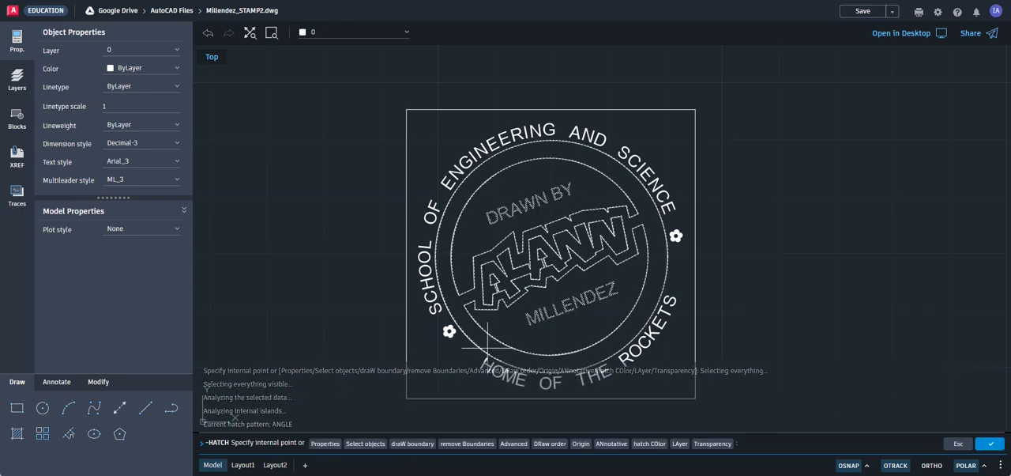
{"action": "left_click", "coordinate": [985, 443]}
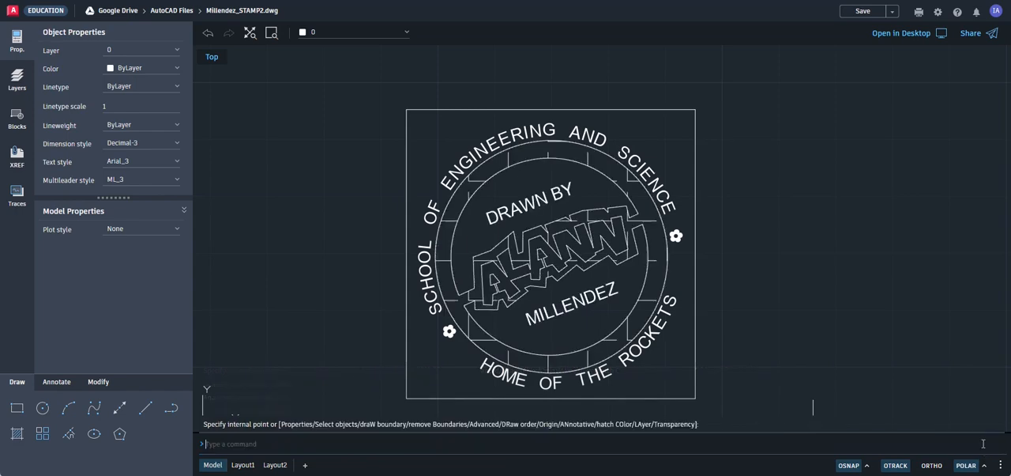
Step: Change the pattern of the ring's new hatch to SOLID
{"action": "left_click", "coordinate": [447, 261]}
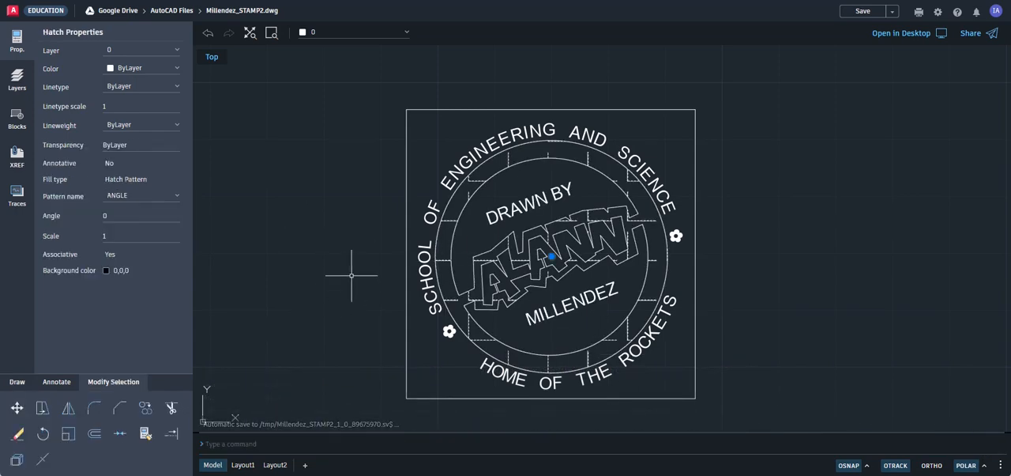
{"action": "left_click", "coordinate": [167, 199]}
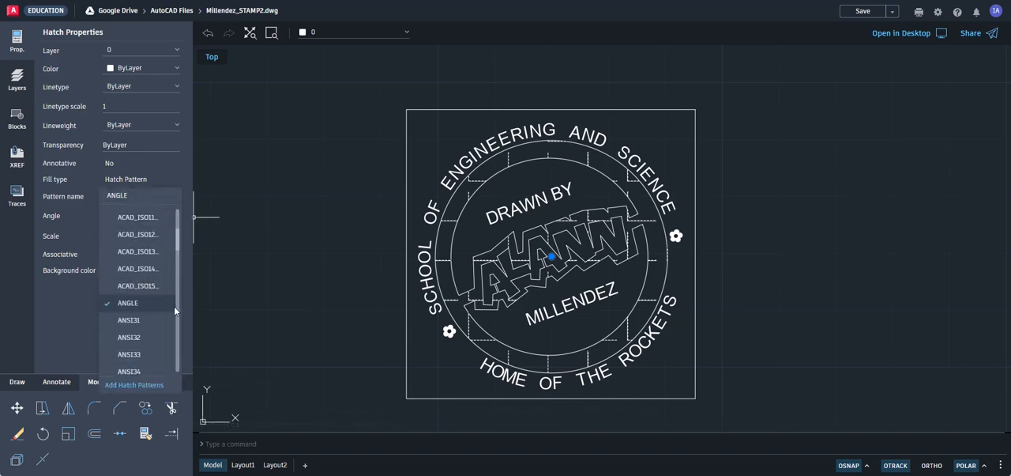
{"action": "left_click_drag", "start_coordinate": [175, 309], "coordinate": [180, 321]}
{"action": "left_click_drag", "start_coordinate": [176, 241], "coordinate": [180, 358]}
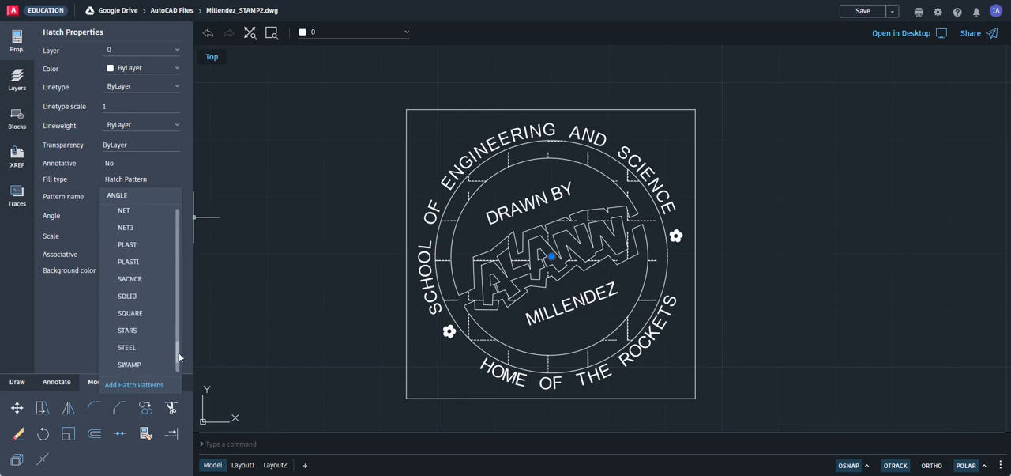
{"action": "left_click", "coordinate": [139, 299]}
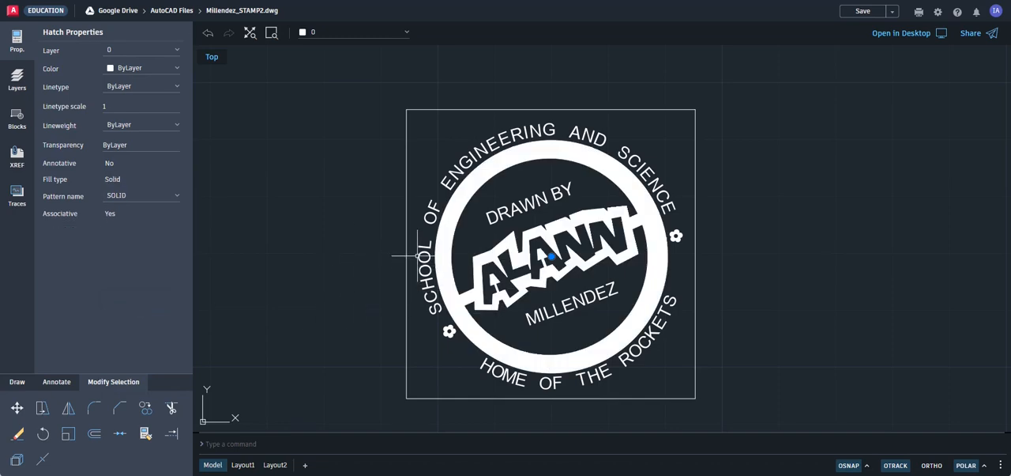
{"action": "key", "text": "Escape"}
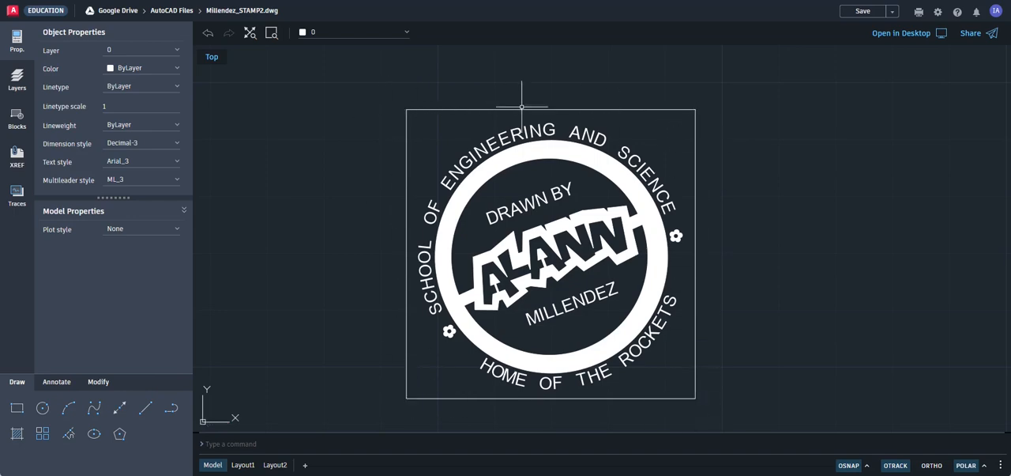
Step: Erase the square frame around the stamp
{"action": "left_click", "coordinate": [423, 97]}
{"action": "left_click", "coordinate": [392, 132]}
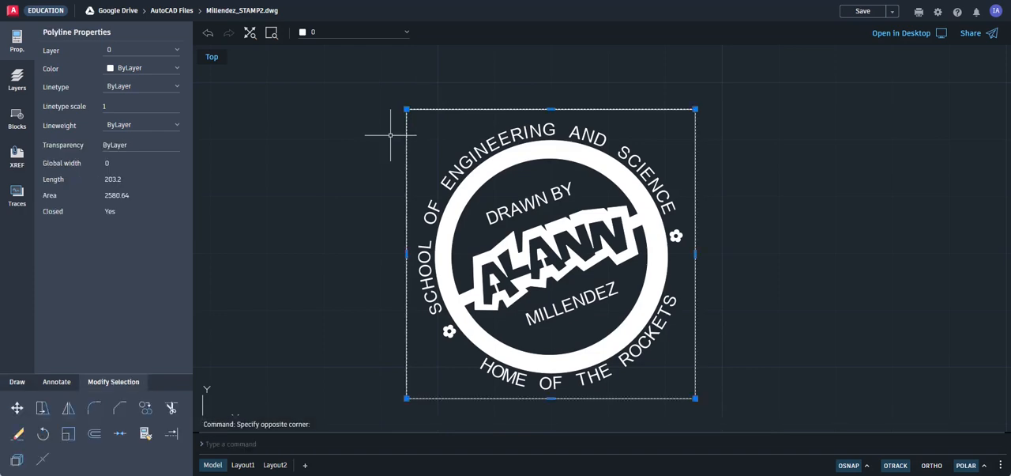
{"action": "left_click", "coordinate": [17, 433]}
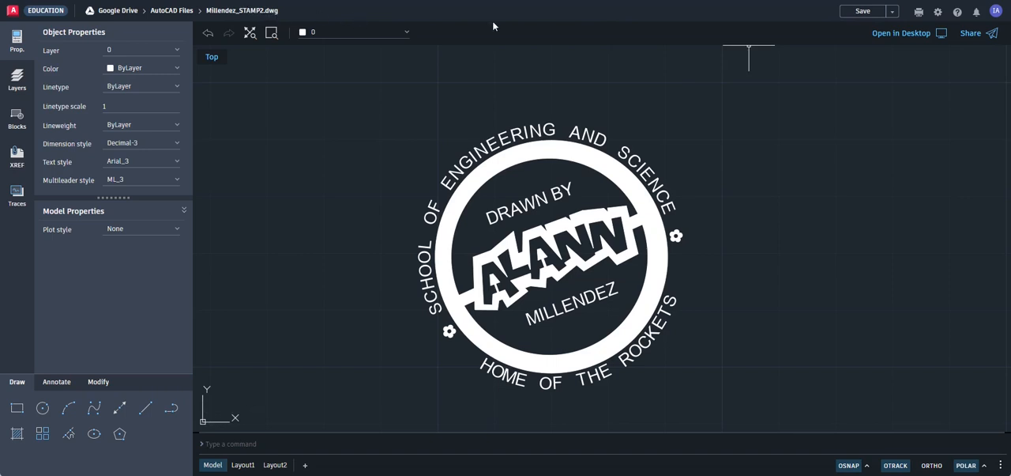
Step: Save the drawing as a new copy in the AutoCAD Files folder, changing the end of its file name to STAMP3
{"action": "left_click", "coordinate": [893, 16]}
{"action": "left_click", "coordinate": [863, 30]}
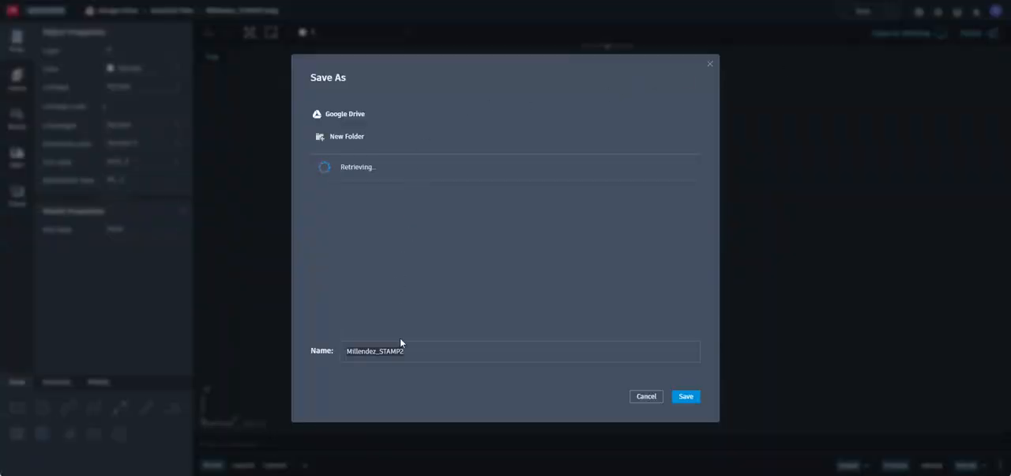
{"action": "left_click", "coordinate": [400, 351]}
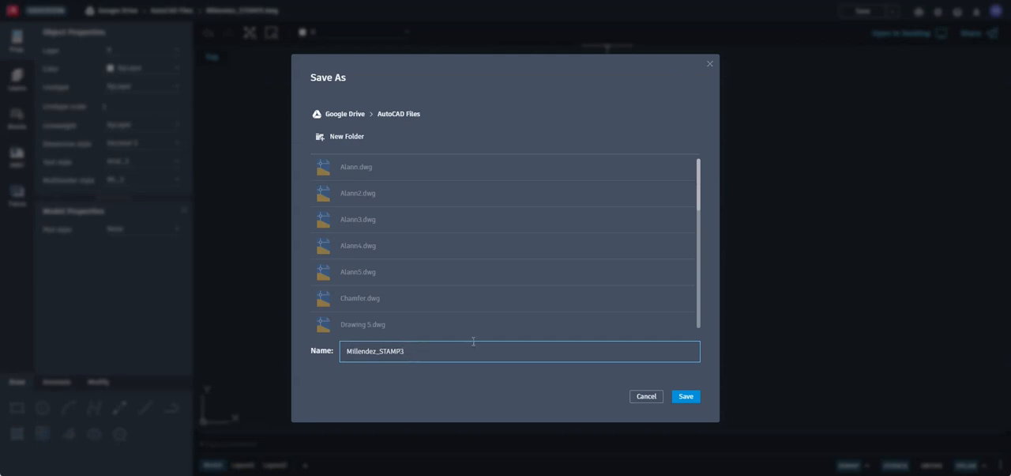
{"action": "left_click", "coordinate": [688, 396]}
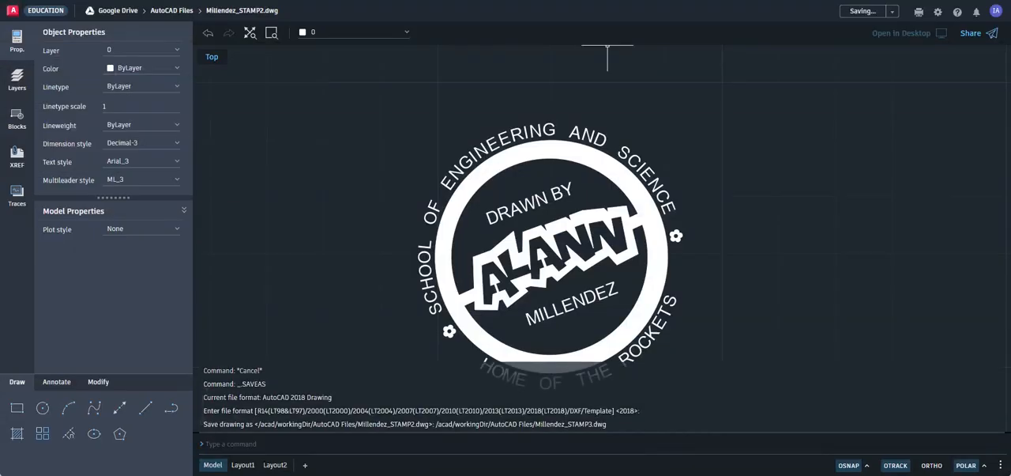